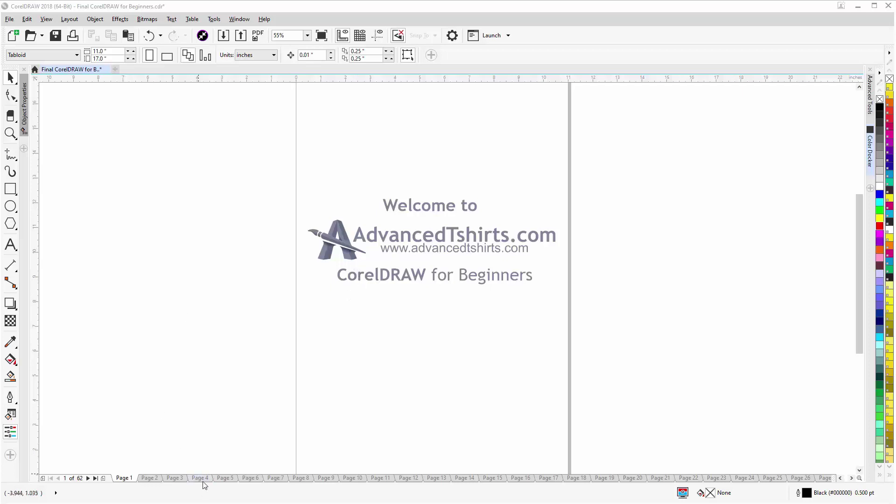
Go to Page 4 of the document, showing 'The Block Shadow Tool' page.
left_click_drag(203, 481, 205, 484)
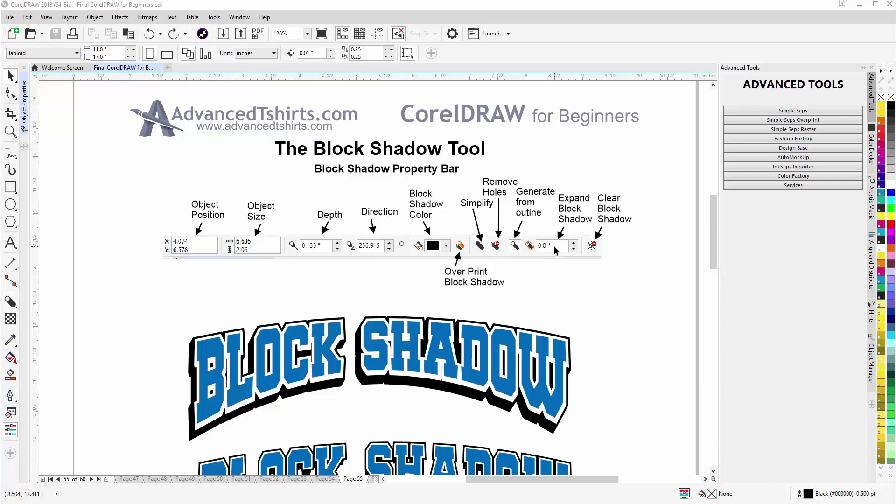
Delete the old black block shadow group from the arched BLOCK SHADOW text.
left_click(368, 389)
key("Delete")
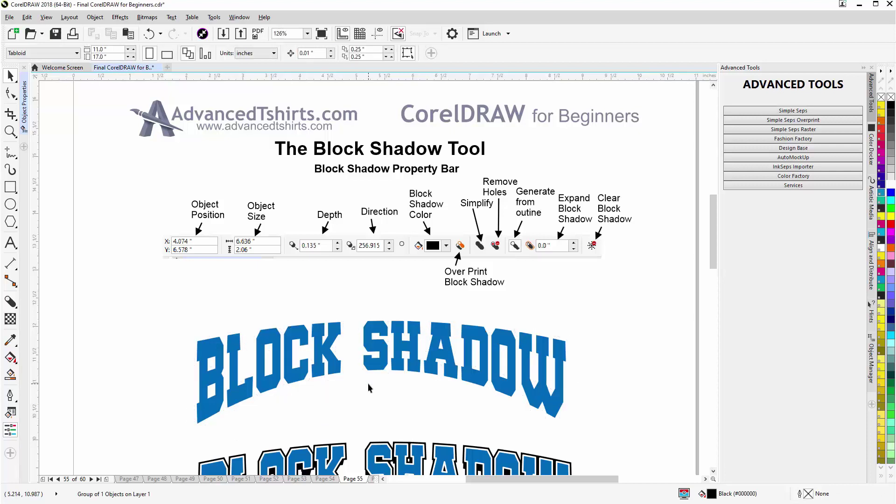
left_click(370, 371)
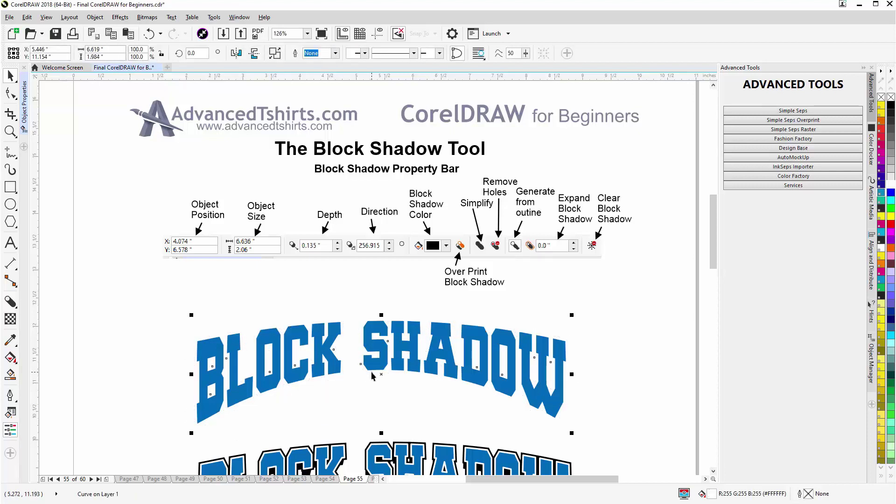
key("Escape")
Give the blue lettering a new Block Shadow cast straight downward.
left_click(379, 364)
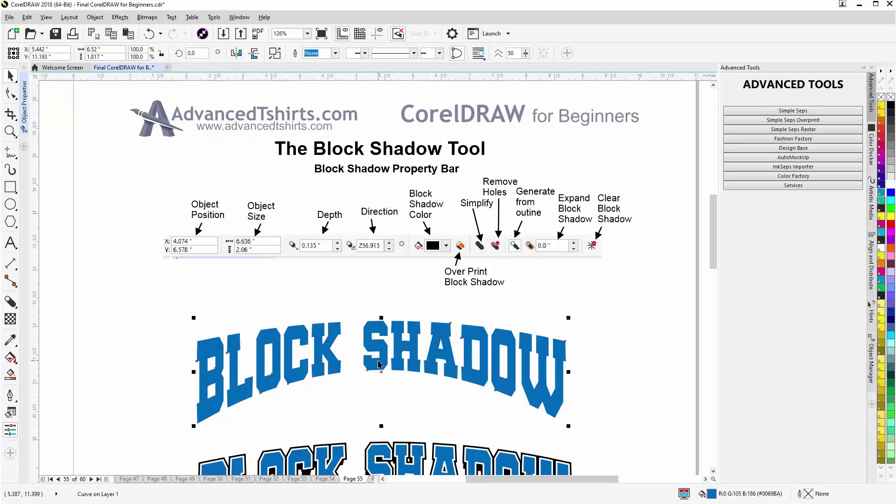
left_click(17, 307)
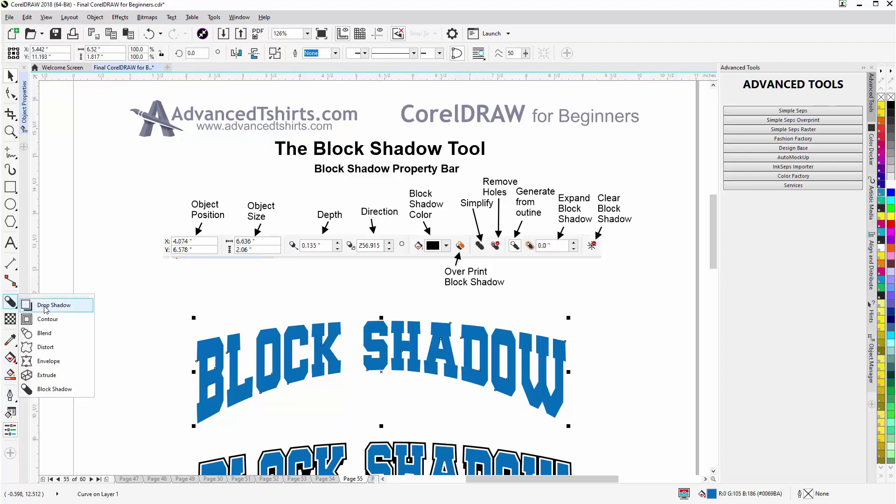
left_click(49, 389)
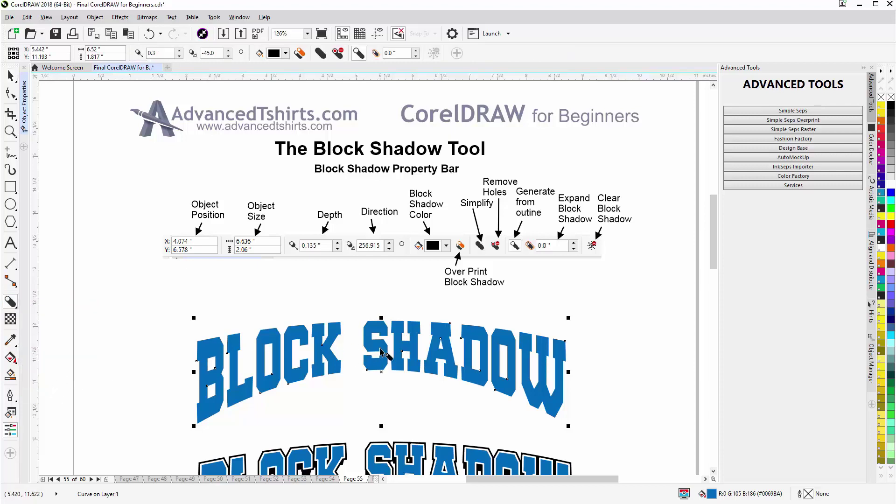
left_click_drag(381, 349, 381, 385)
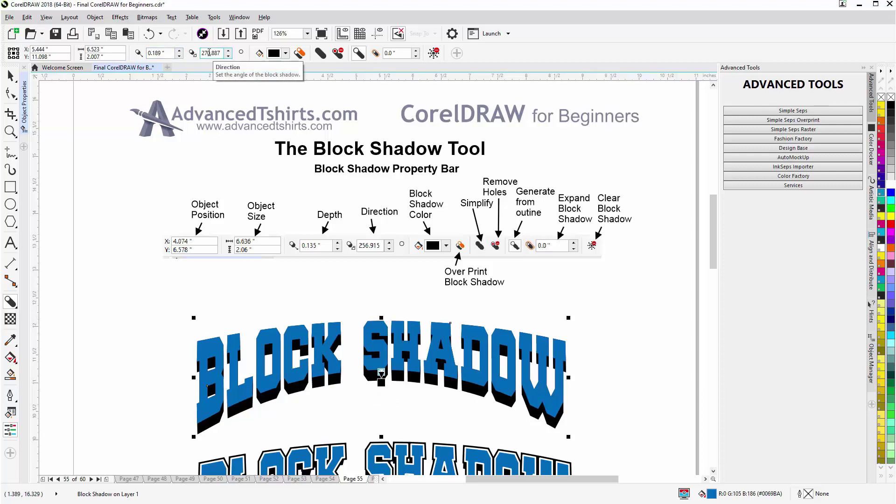
Simplify the text's block shadow to remove its overlapping areas.
left_click(320, 53)
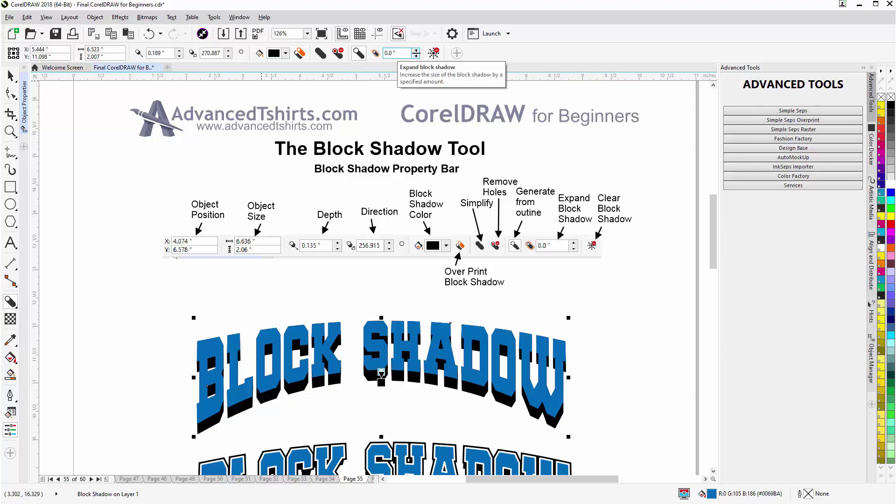
Expand the lettering's block shadow by 0.07" and open the Object Properties docker.
left_click(416, 50)
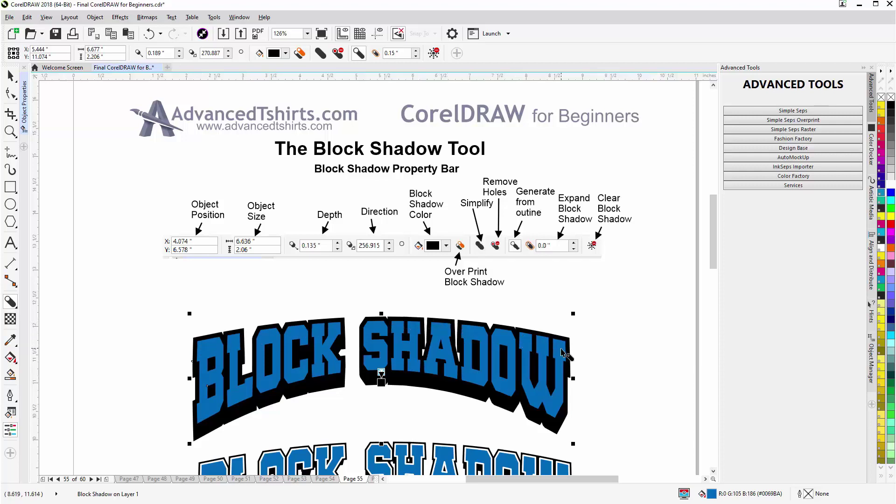
left_click(415, 56)
left_click(415, 55)
left_click(415, 55)
left_click(415, 56)
left_click(415, 56)
left_click(415, 55)
left_click(415, 56)
left_click(415, 56)
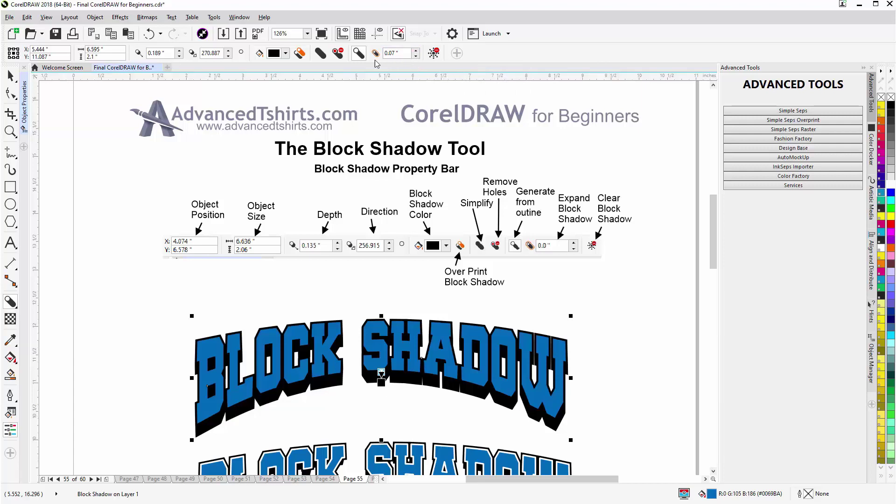
left_click(24, 109)
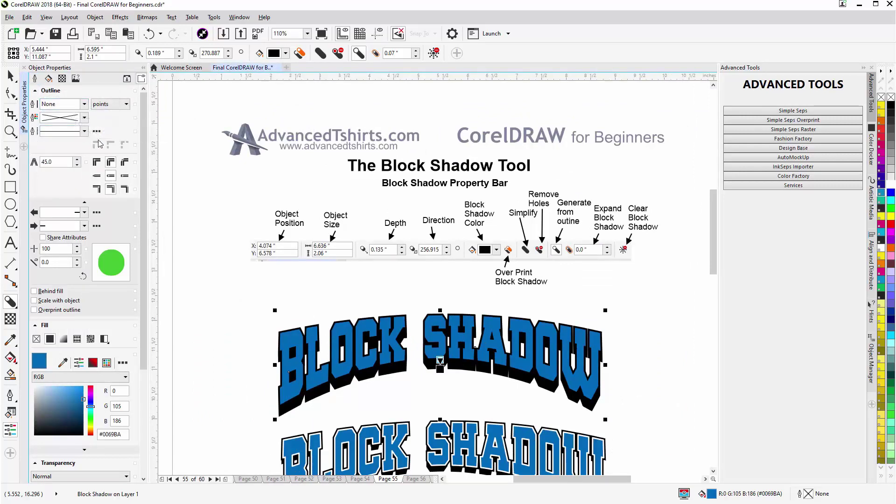
Give the block shadow a 3.0 pt outline, then scroll down to the soccer badges.
left_click(84, 108)
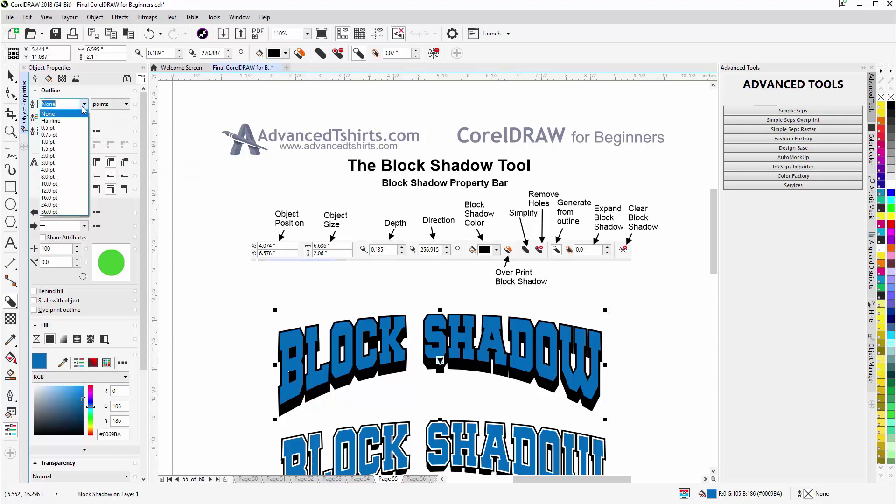
left_click(70, 167)
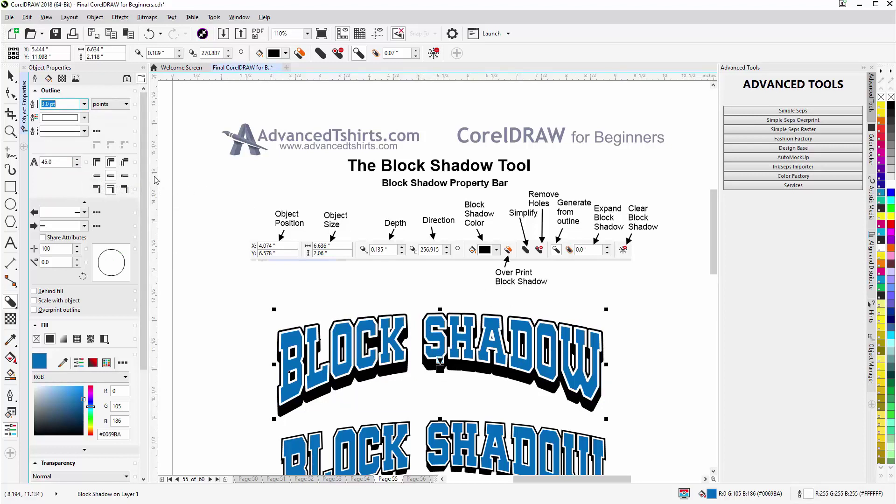
left_click(97, 162)
left_click(469, 328)
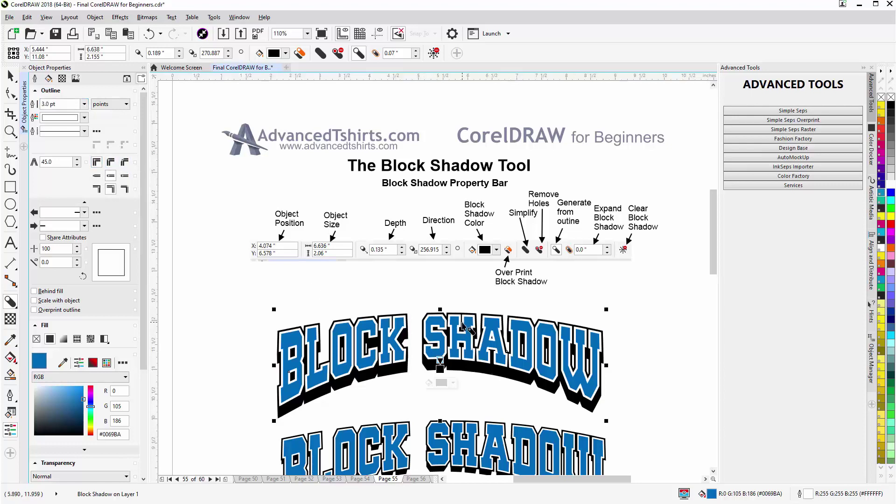
left_click_drag(710, 250, 710, 293)
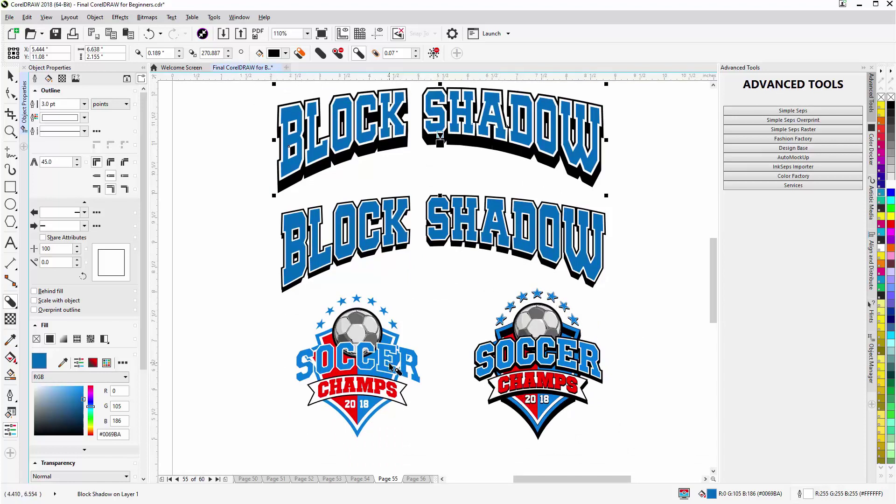
Select all seven blue stars above the soccer ball and weld them into one shape.
scroll(376, 334, "up", 3)
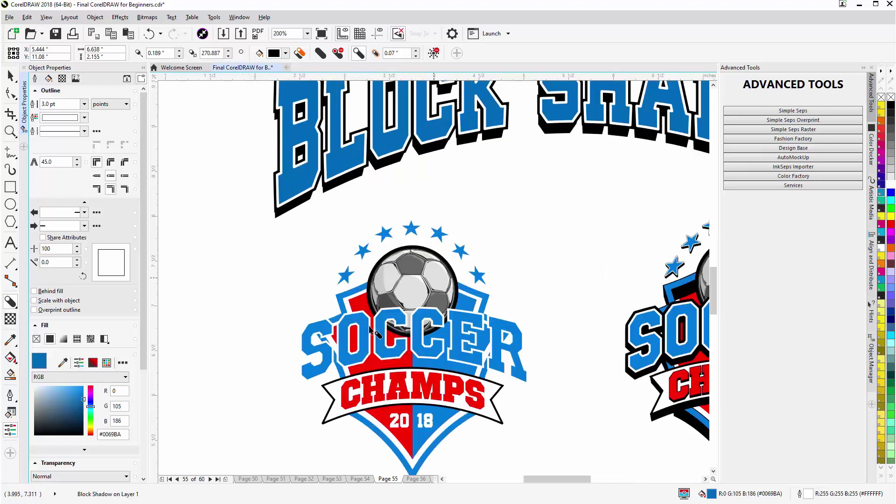
left_click(410, 230)
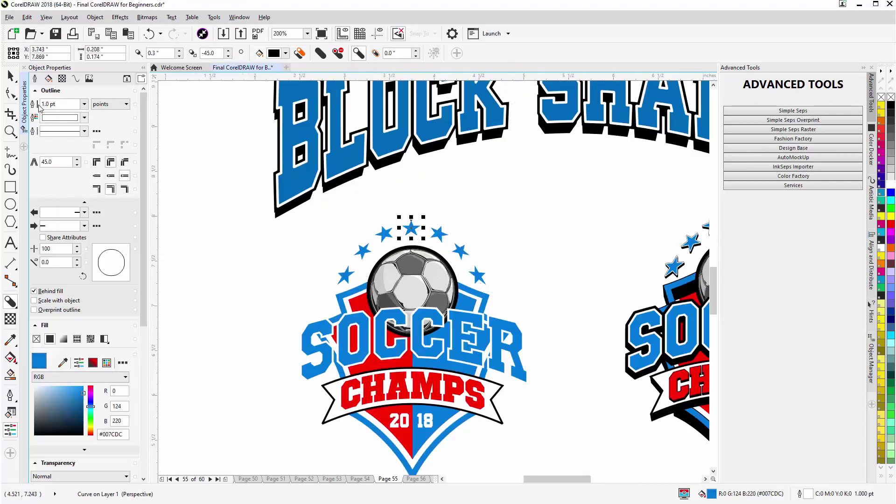
left_click(10, 76)
left_click(410, 285)
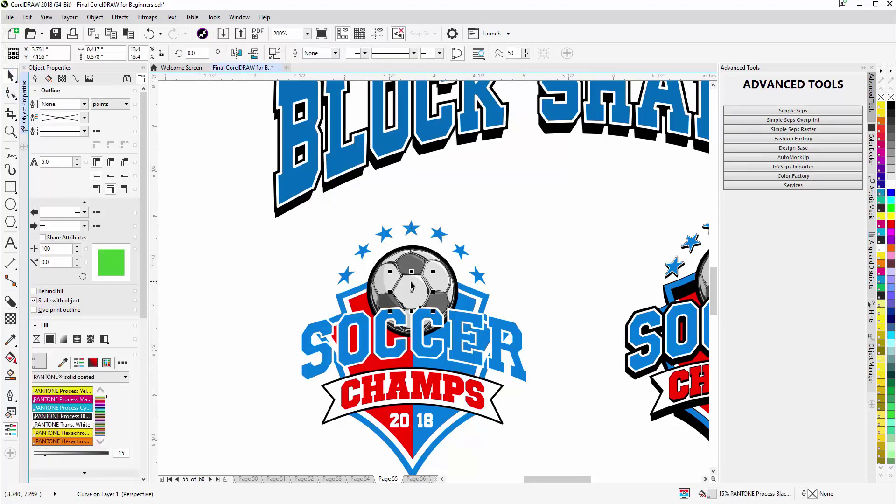
left_click(480, 280)
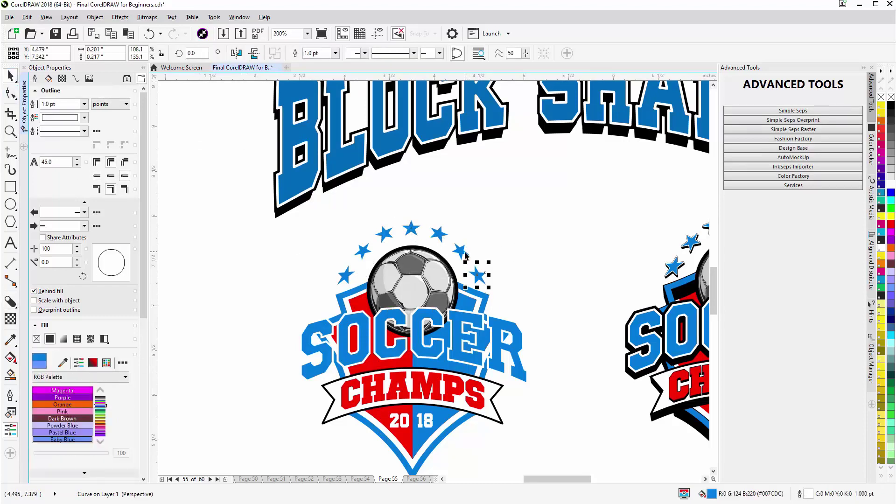
left_click(460, 251, "shift")
left_click(439, 235, "shift")
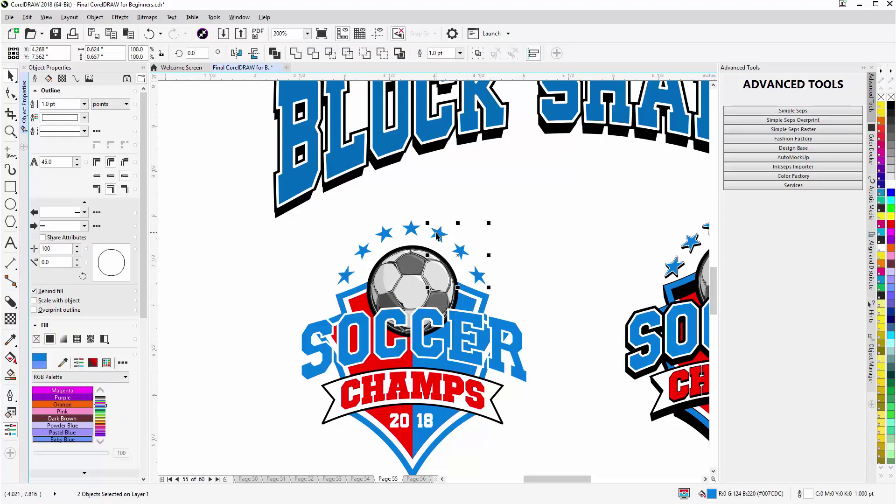
left_click(408, 230, "shift")
left_click(383, 237, "shift")
left_click(363, 251, "shift")
left_click(346, 277, "shift")
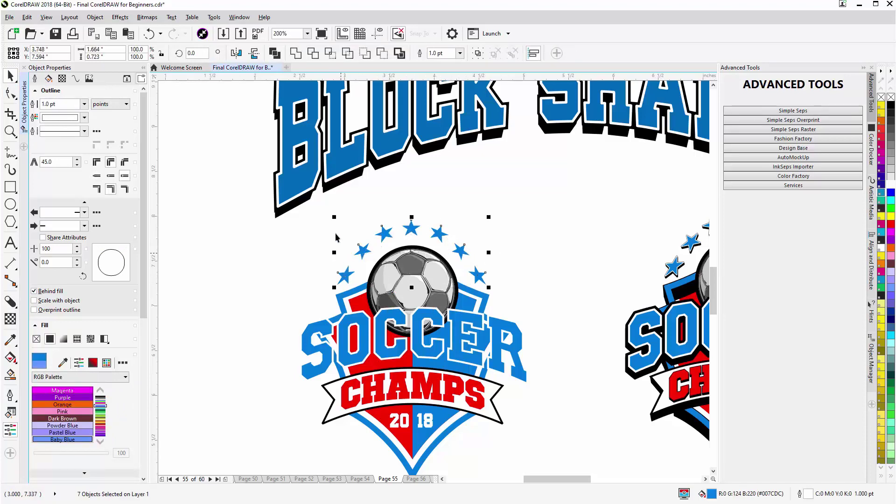
left_click(295, 53)
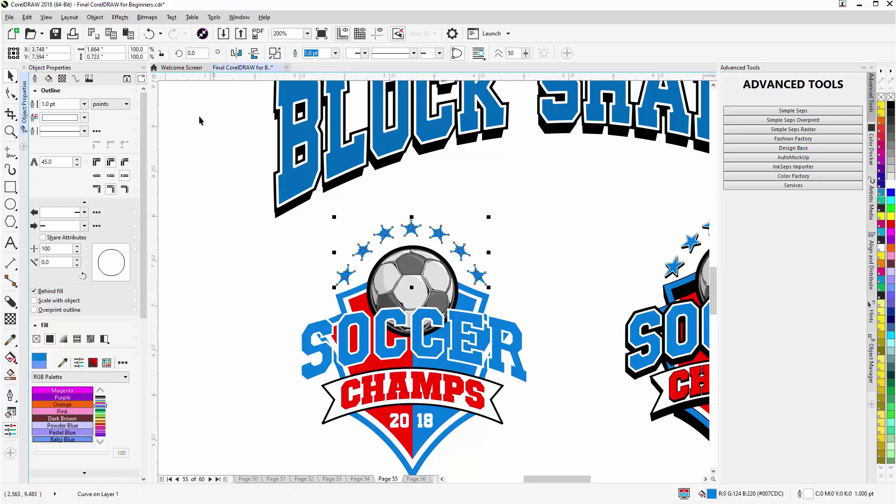
Cast a small black block shadow downward from the welded stars (0.014", 284.144°).
left_click(10, 303)
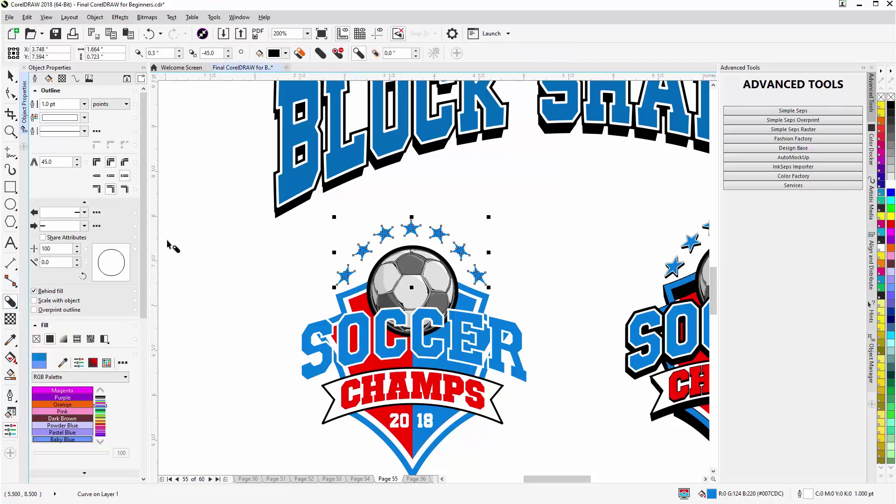
scroll(411, 234, "up", 2)
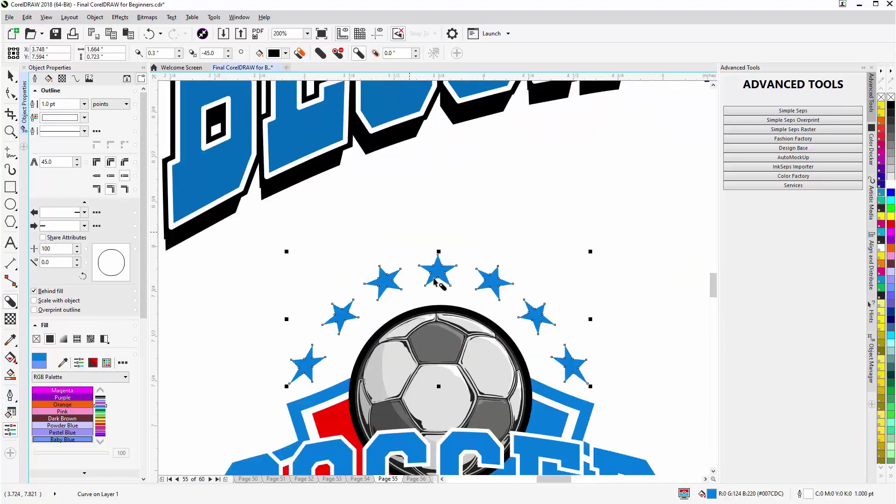
left_click_drag(438, 282, 439, 321)
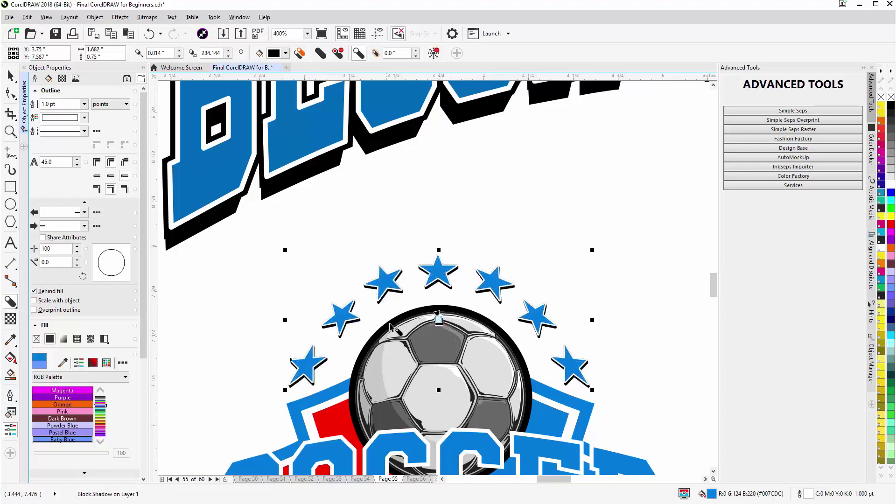
Deepen the stars' block shadow to 1.243" at 273.644° and zoom out to check the badge.
scroll(387, 333, "down", 2)
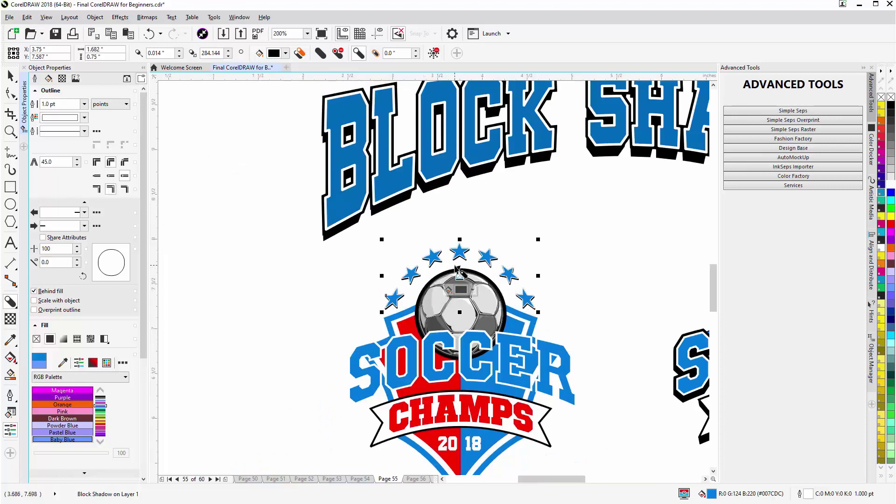
scroll(457, 269, "up", 1)
left_click_drag(445, 304, 446, 306)
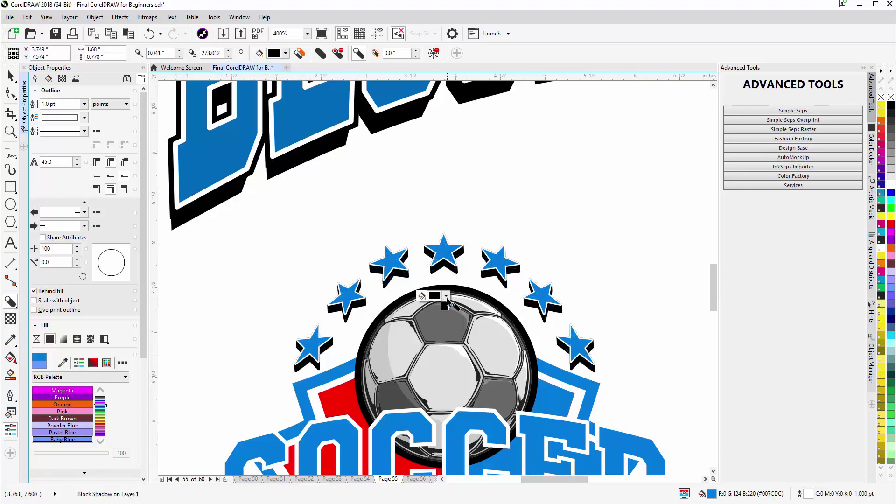
key("F3")
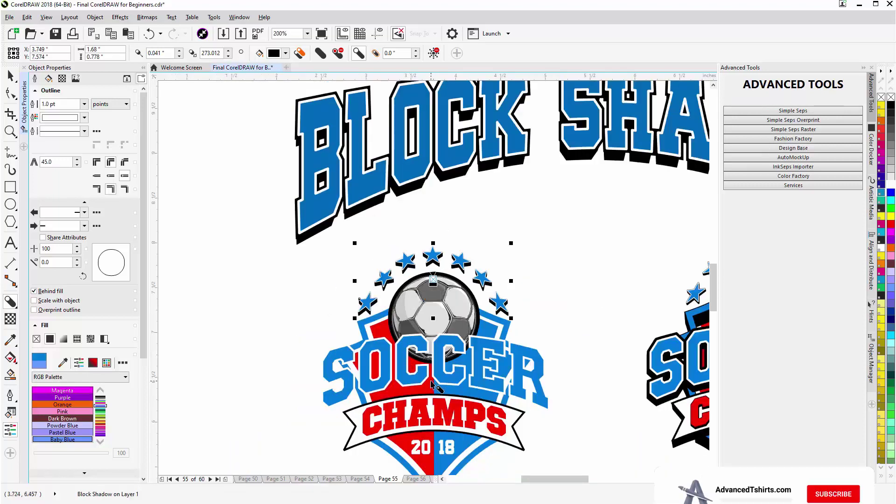
scroll(436, 387, "up", 1)
left_click_drag(455, 292, 453, 300)
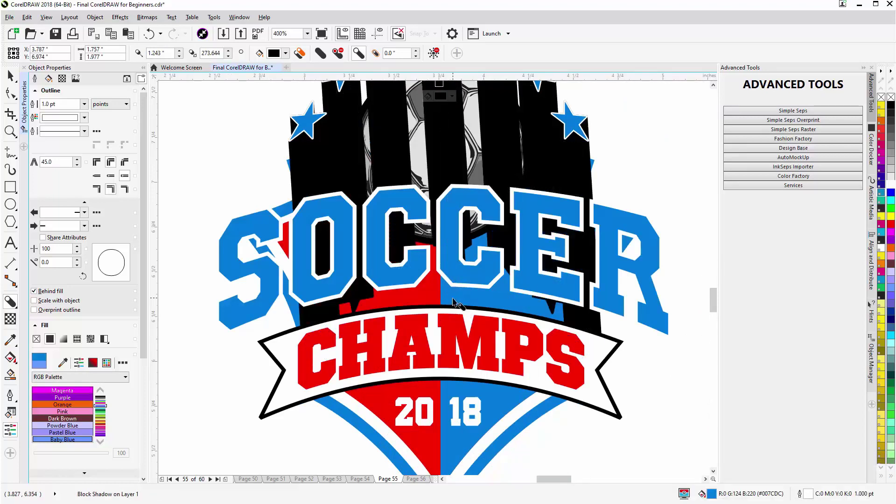
Undo the oversized shadow and give SOCCER a 0.037" black block shadow expanded 0.04".
key("ctrl+z")
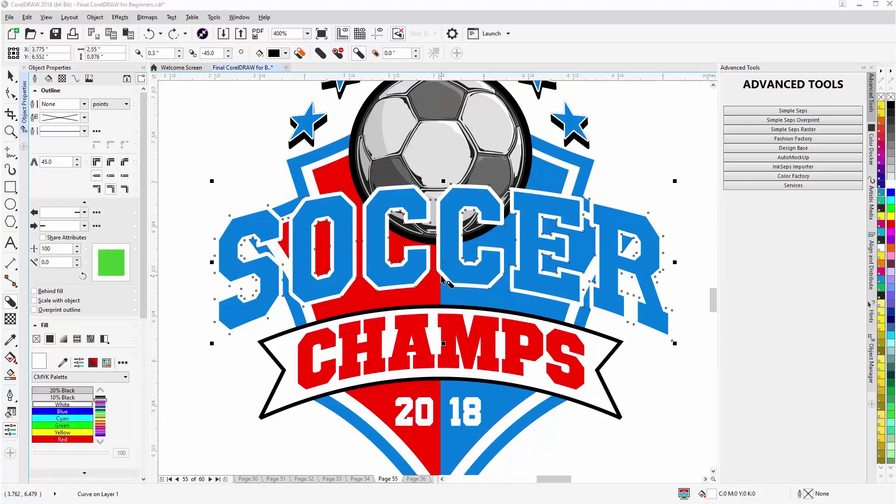
left_click_drag(442, 277, 444, 270)
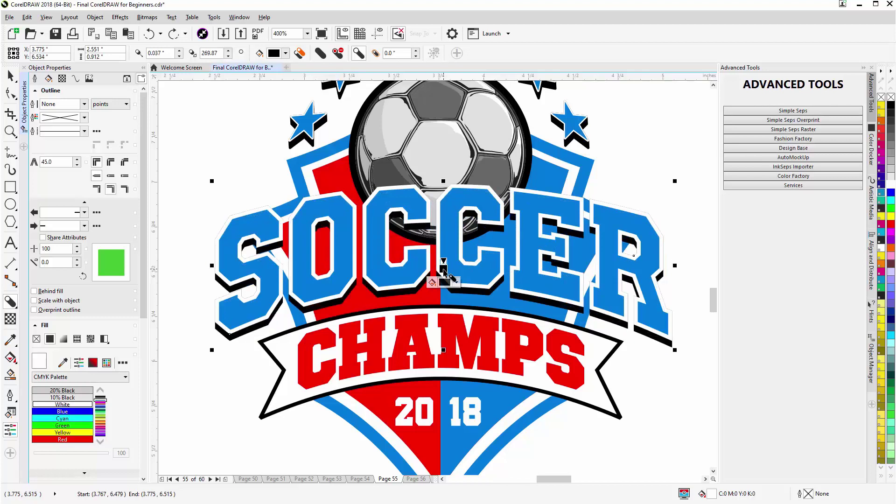
left_click(416, 51)
left_click(416, 50)
left_click(417, 50)
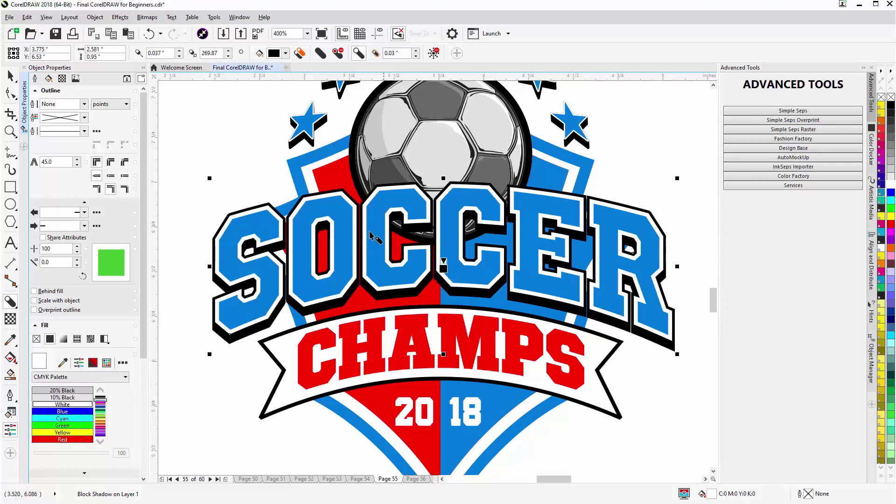
left_click(416, 50)
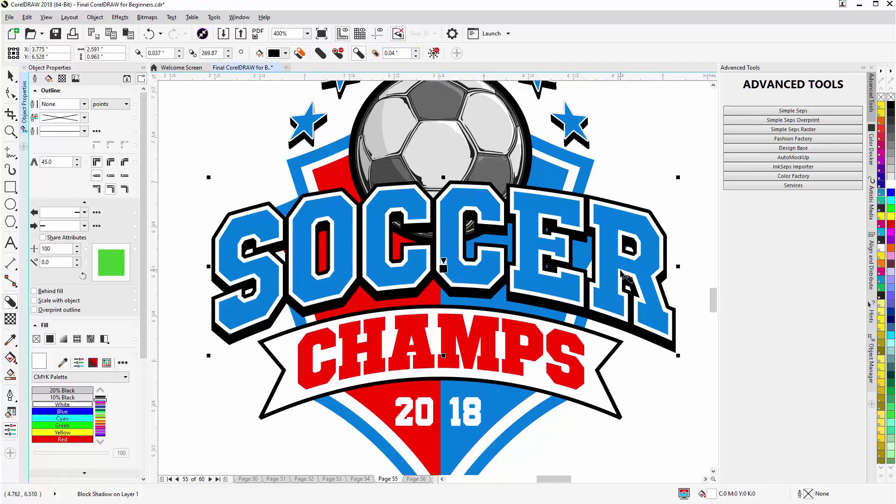
left_click(464, 351)
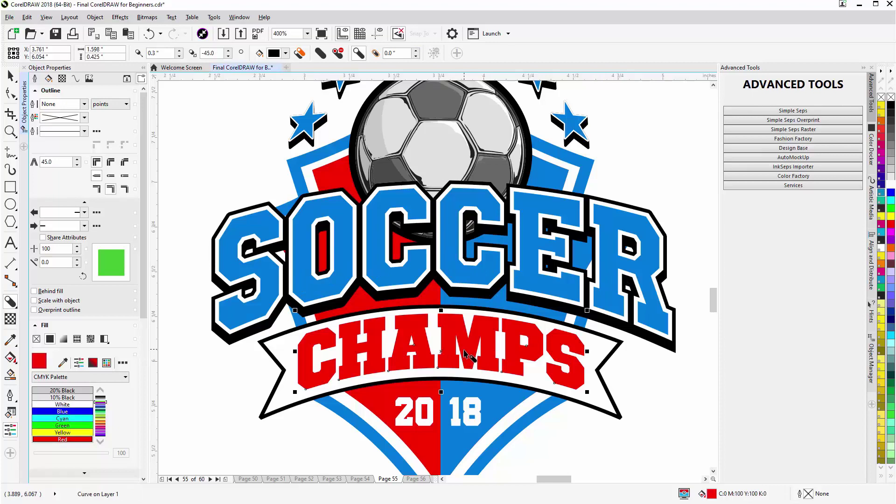
Add a 0.014" black block shadow to CHAMPS, expanded by 0.02".
left_click_drag(442, 356, 442, 357)
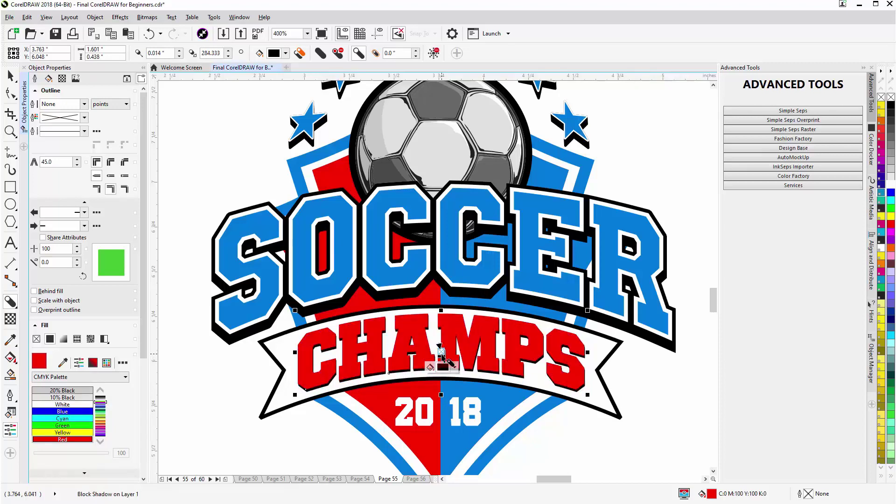
left_click(416, 50)
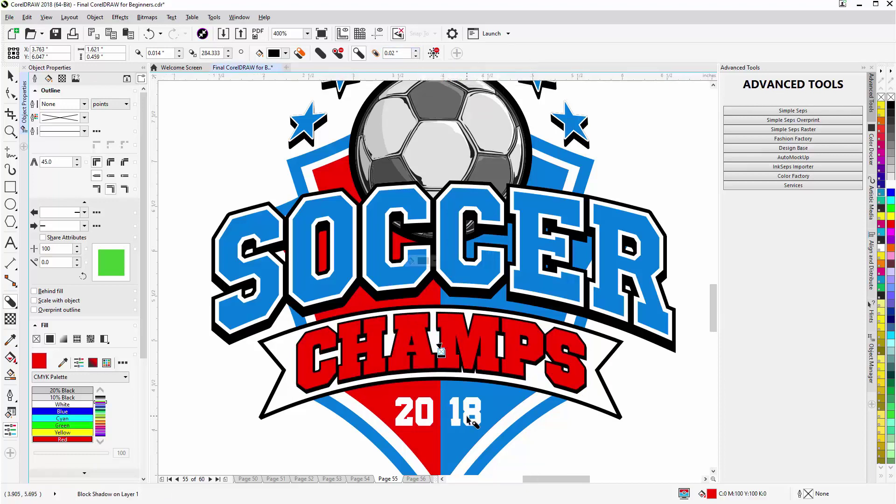
key("F3")
key("F3")
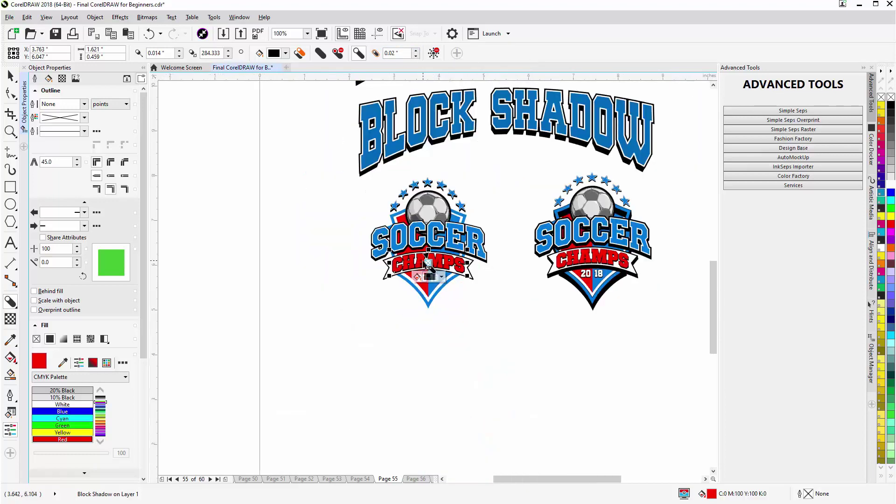
scroll(426, 262, "up", 1)
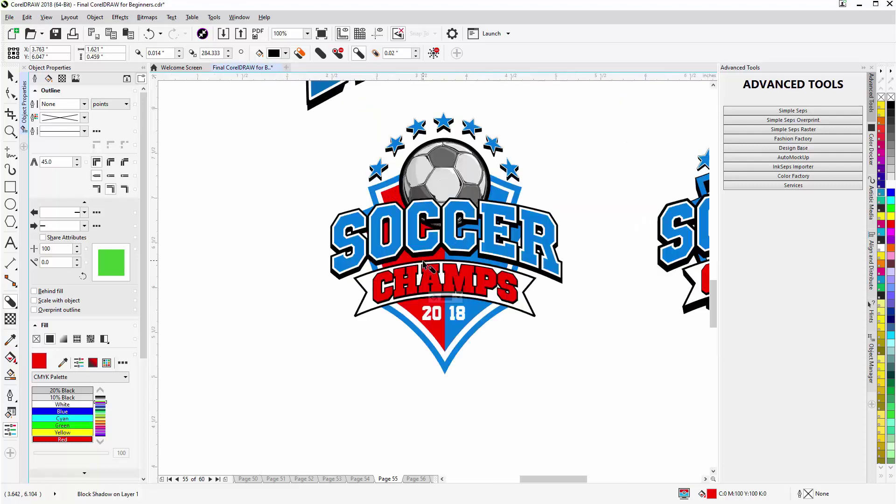
scroll(431, 276, "up", 1)
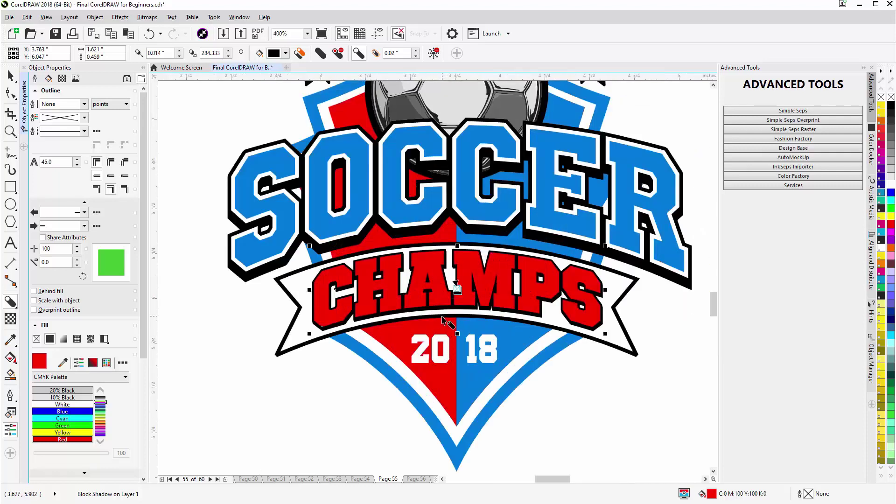
left_click(443, 315)
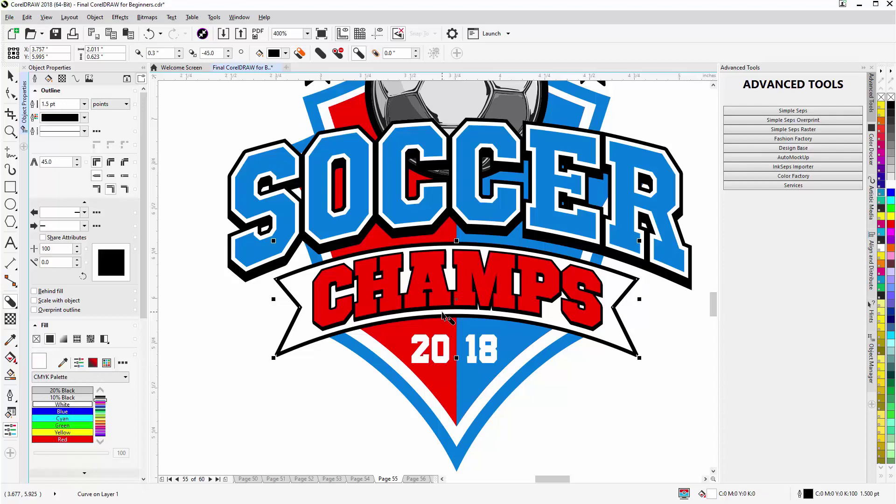
Shadow the white banner (0.042", 245.126°) and the 2018 numerals (0.015", 267.018°).
left_click_drag(442, 320, 454, 308)
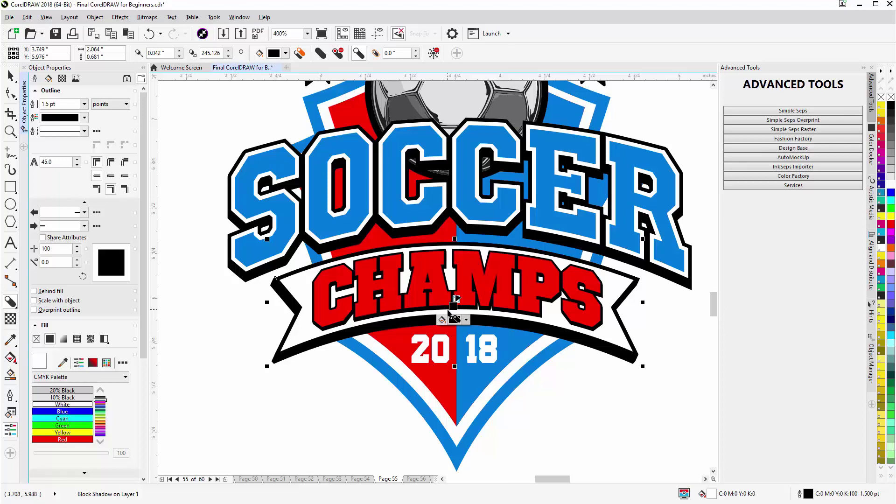
scroll(450, 299, "down", 3)
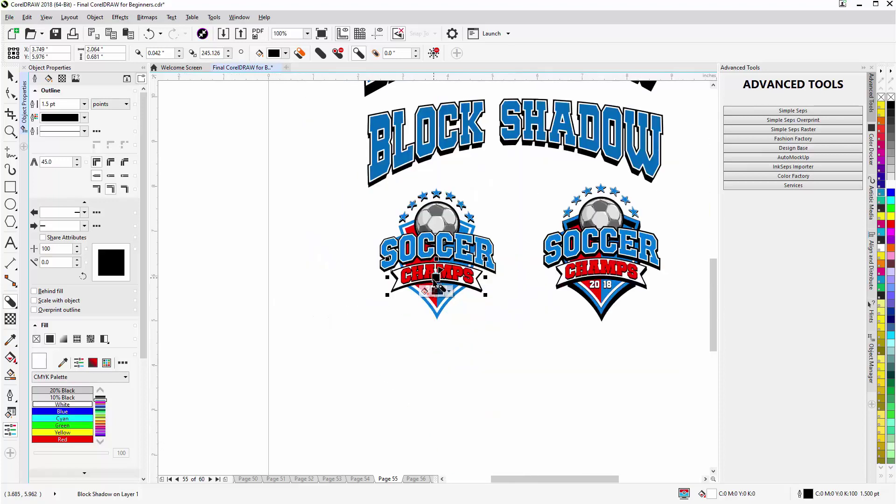
scroll(436, 279, "up", 1)
scroll(441, 273, "up", 1)
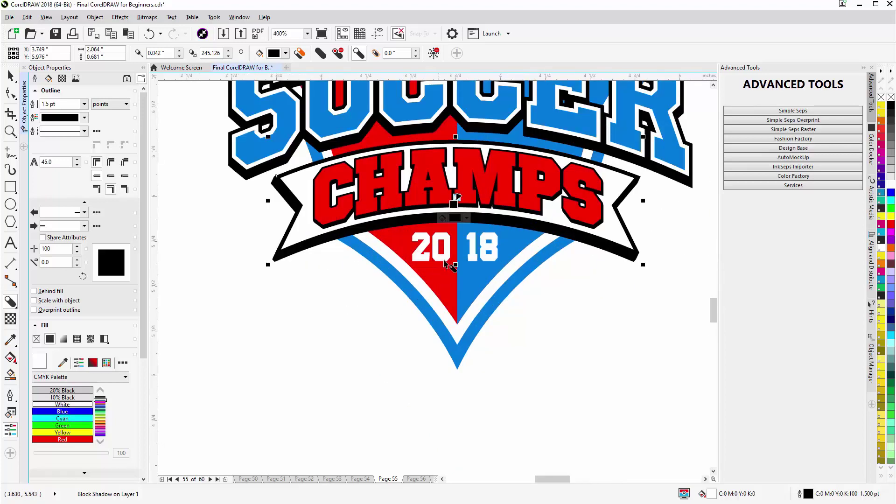
left_click(446, 263)
left_click_drag(445, 259, 455, 248)
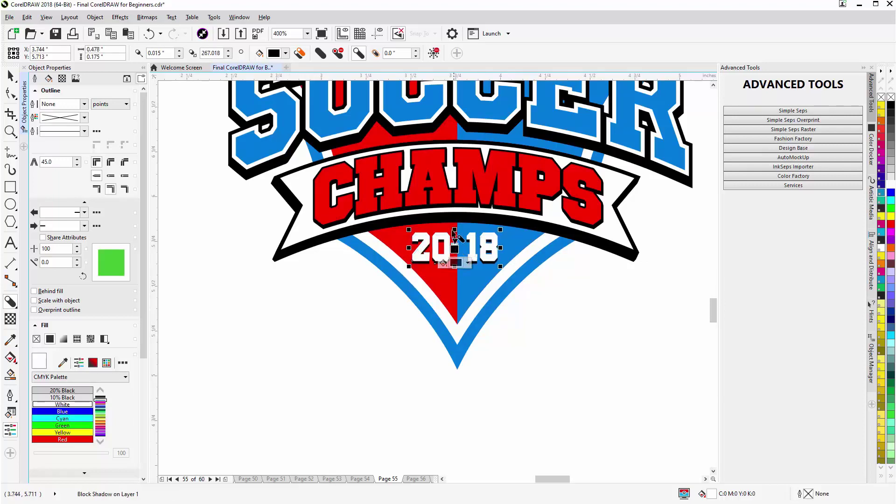
Expand the 2018 numerals' block shadow to 0.02" and zoom out to review both badges.
left_click(417, 54)
left_click(416, 54)
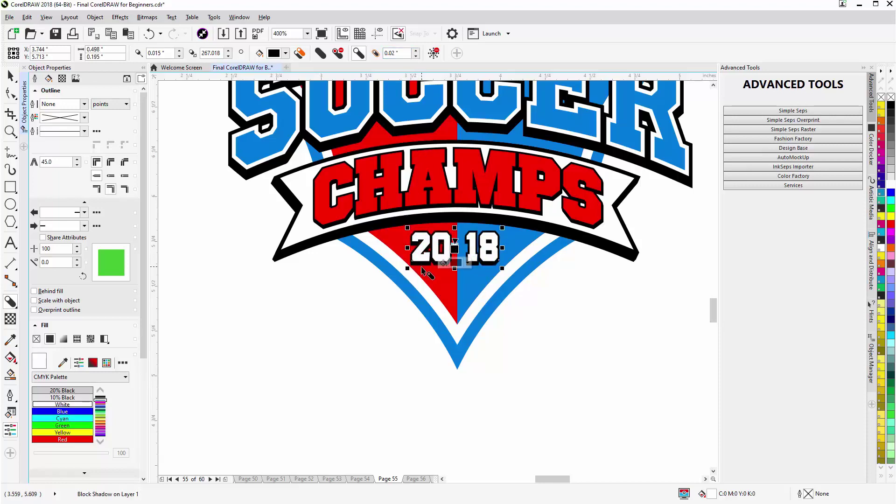
scroll(436, 281, "down", 2)
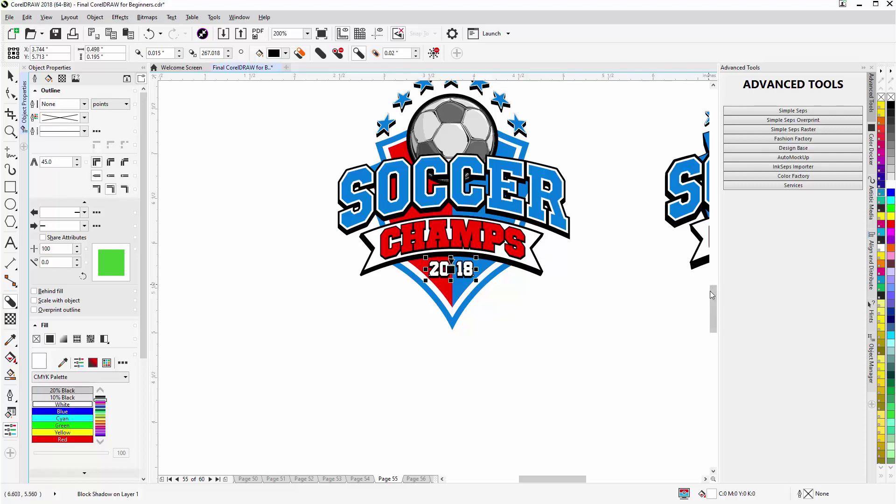
left_click_drag(713, 299, 713, 290)
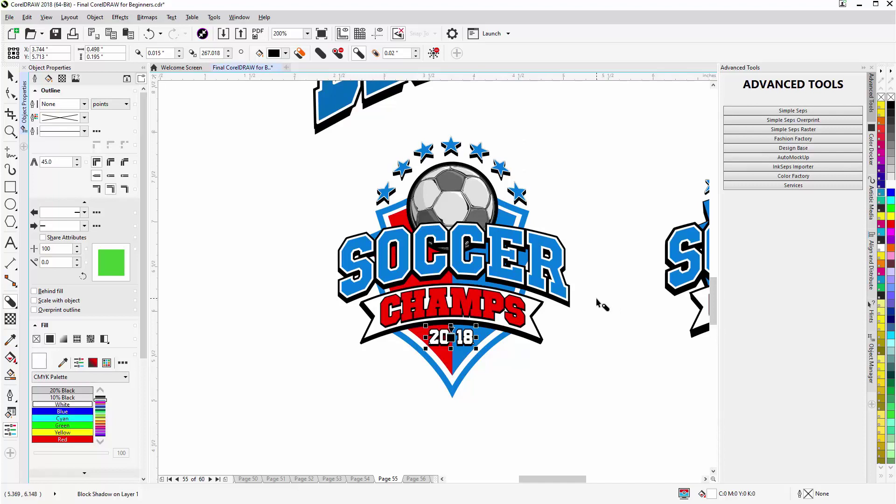
key("F3")
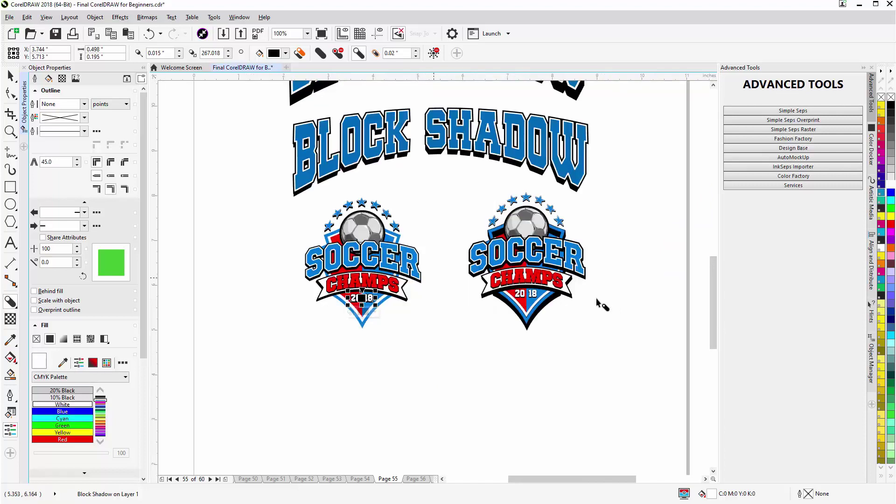